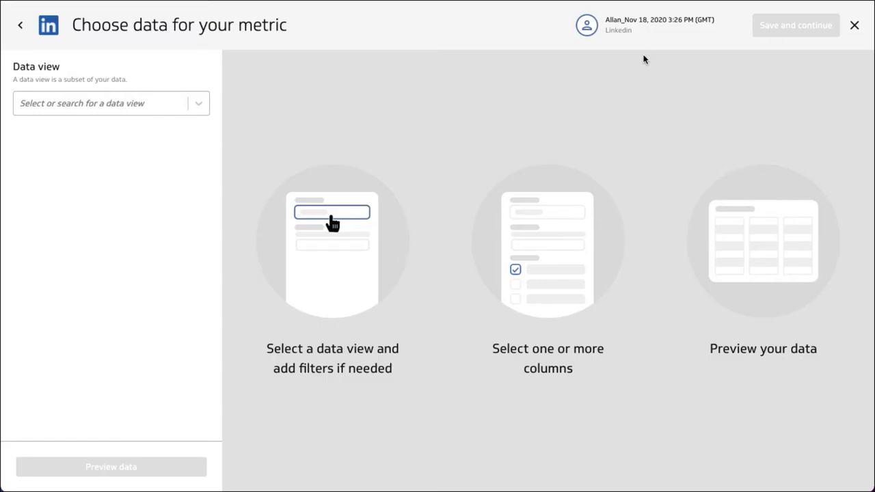
Step: Choose the CompanyPageStatistics data view for the LinkedIn metric
{"action": "left_click", "coordinate": [169, 108]}
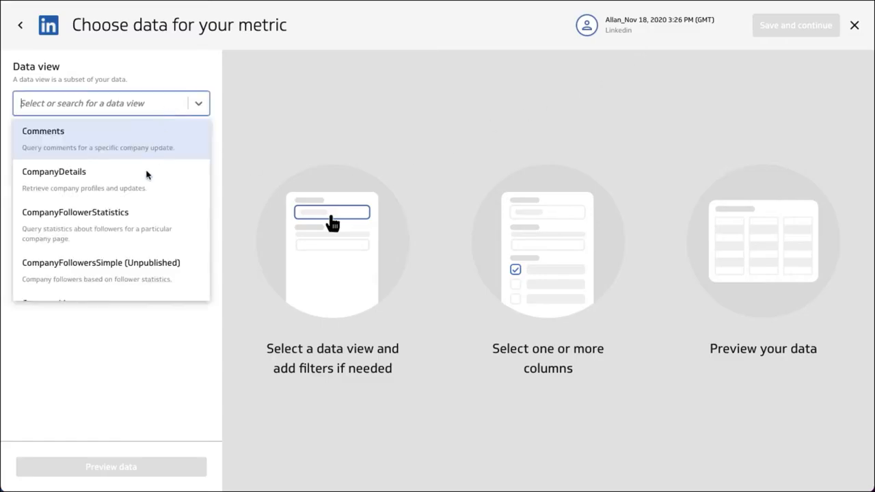
{"action": "scroll", "coordinate": [134, 215], "scroll_direction": "down", "scroll_amount": 3}
{"action": "scroll", "coordinate": [136, 216], "scroll_direction": "down", "scroll_amount": 2}
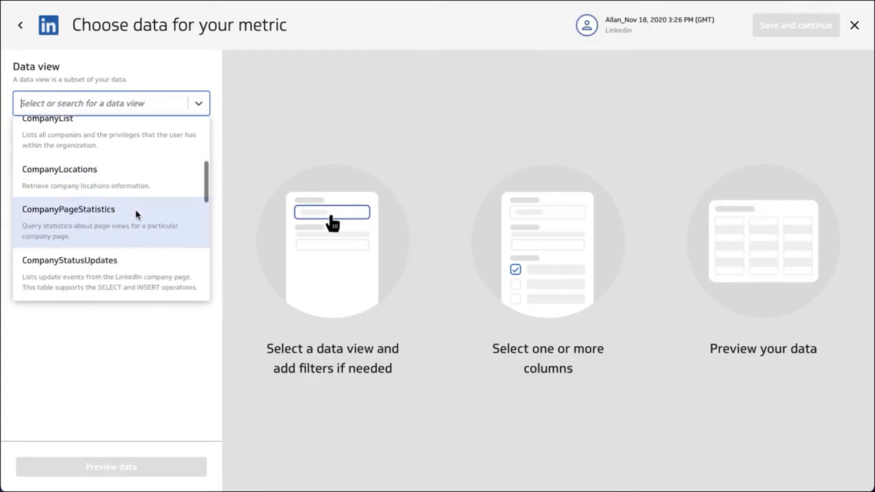
{"action": "left_click", "coordinate": [96, 226]}
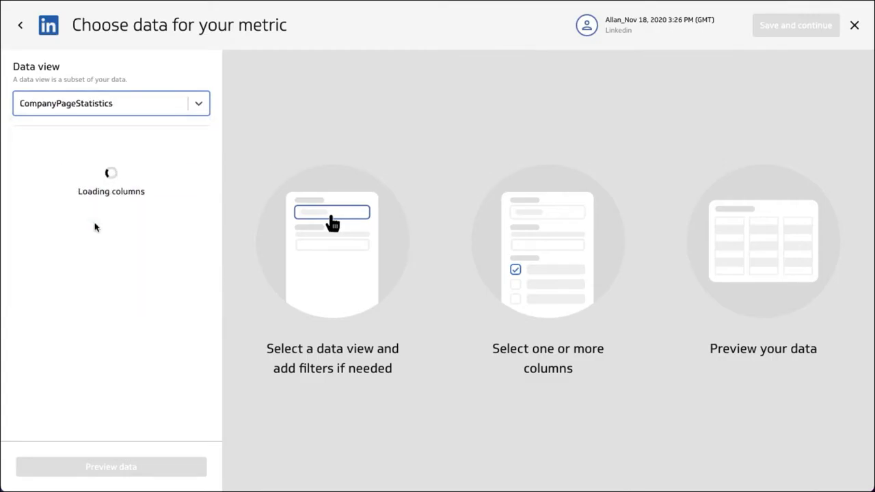
Step: Include the AboutPageViews and AllPageViews columns in the data
{"action": "scroll", "coordinate": [133, 307], "scroll_direction": "down", "scroll_amount": 8}
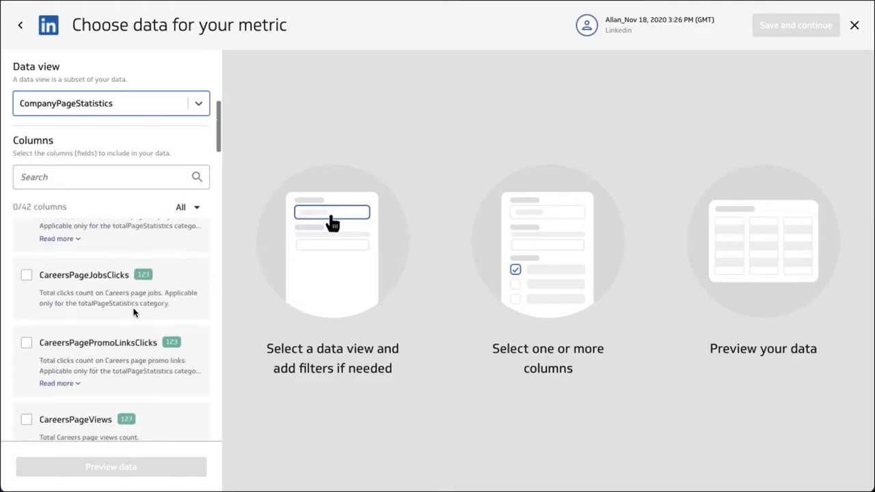
{"action": "scroll", "coordinate": [189, 290], "scroll_direction": "up", "scroll_amount": 8}
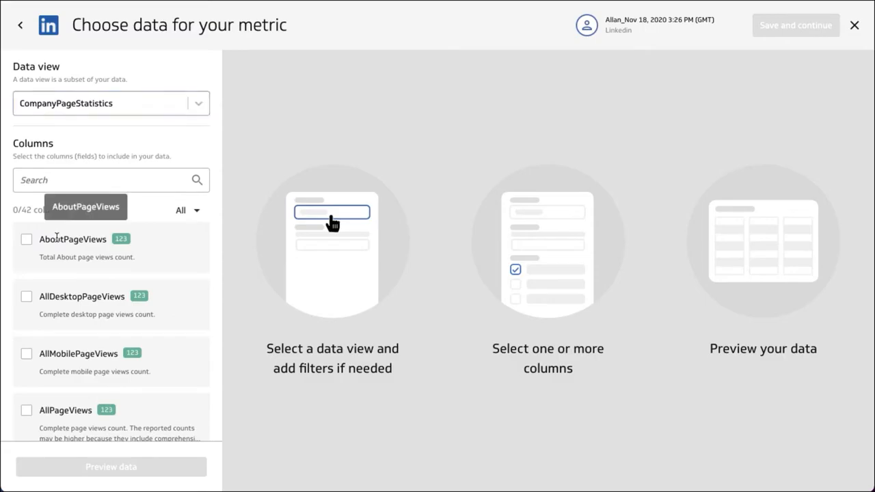
{"action": "left_click", "coordinate": [72, 239]}
{"action": "scroll", "coordinate": [181, 369], "scroll_direction": "down", "scroll_amount": 2}
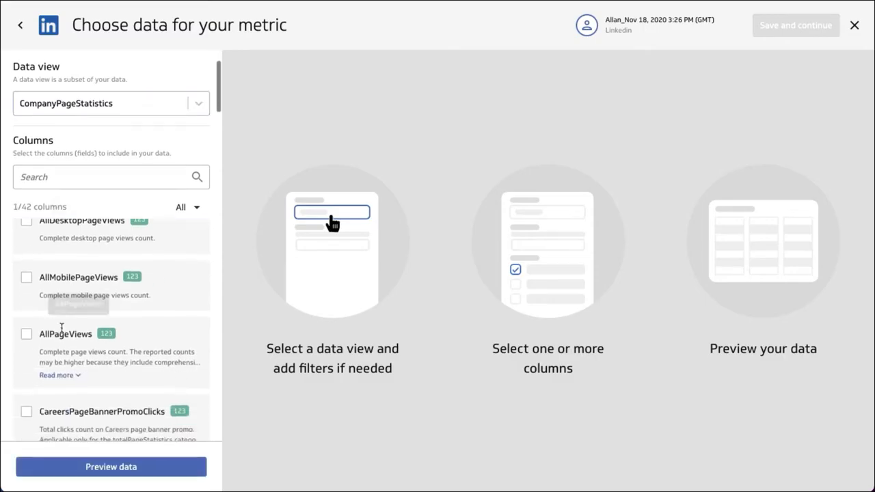
{"action": "left_click", "coordinate": [51, 340]}
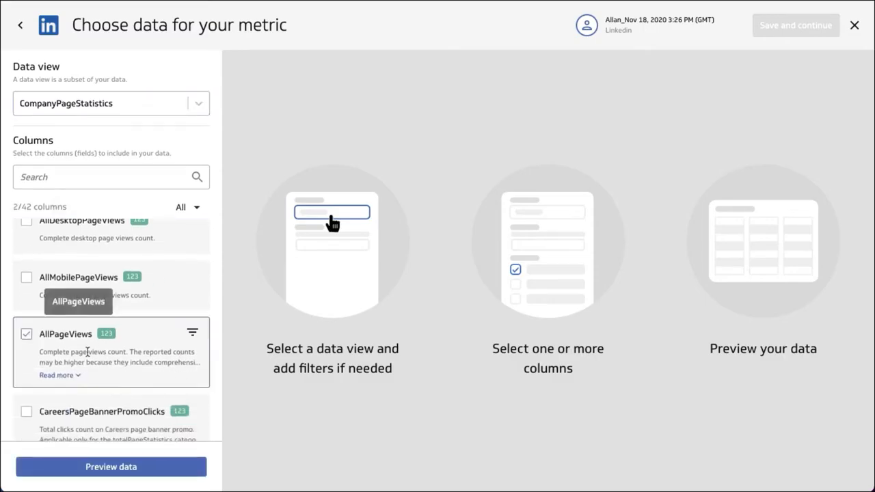
Step: Search the columns for "time" and include ReportTimeRangeStart in the data
{"action": "left_click", "coordinate": [96, 177]}
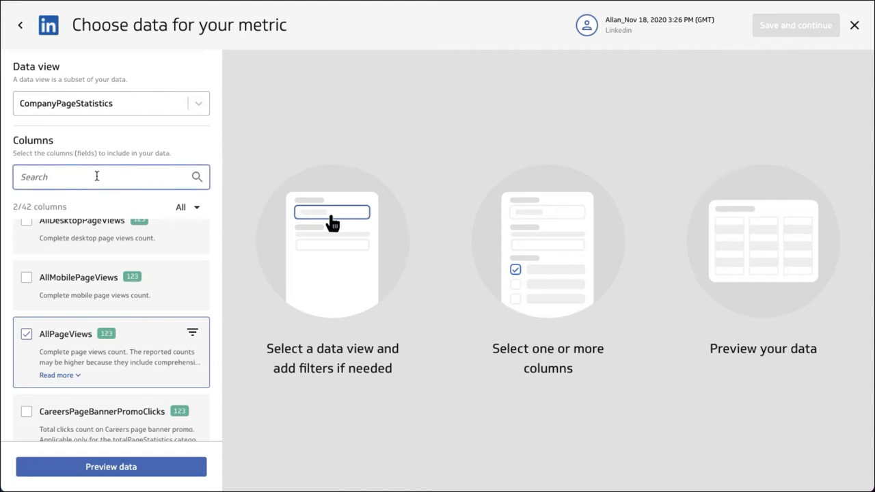
{"action": "type", "text": "time"}
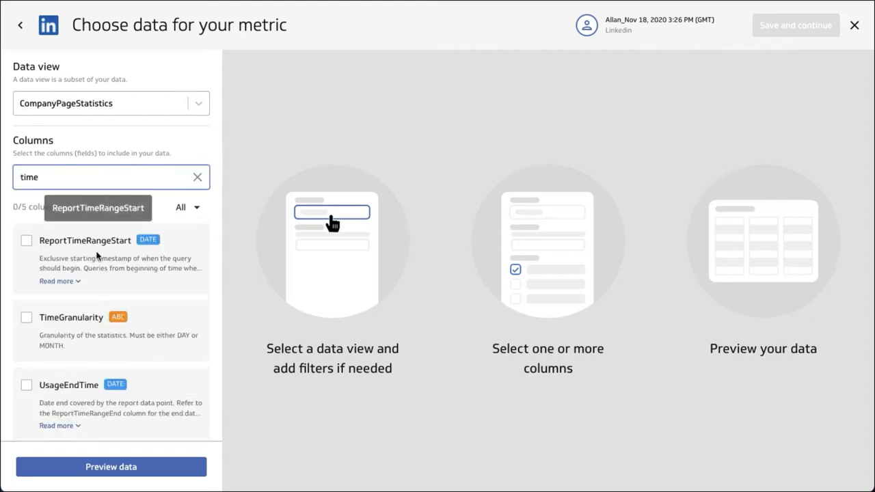
{"action": "left_click", "coordinate": [149, 326]}
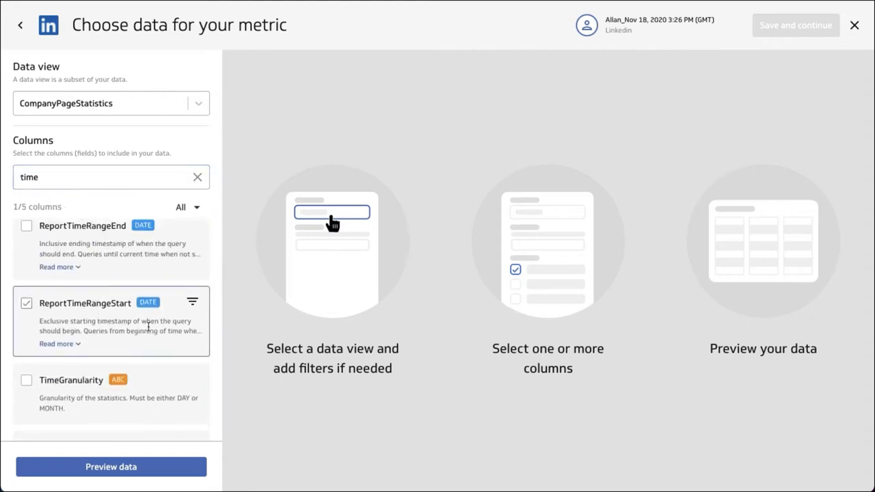
Step: Add and apply a filter on ReportTimeRangeStart with the operator Is and the date 7 days ago
{"action": "left_click", "coordinate": [192, 301]}
{"action": "left_click", "coordinate": [141, 395]}
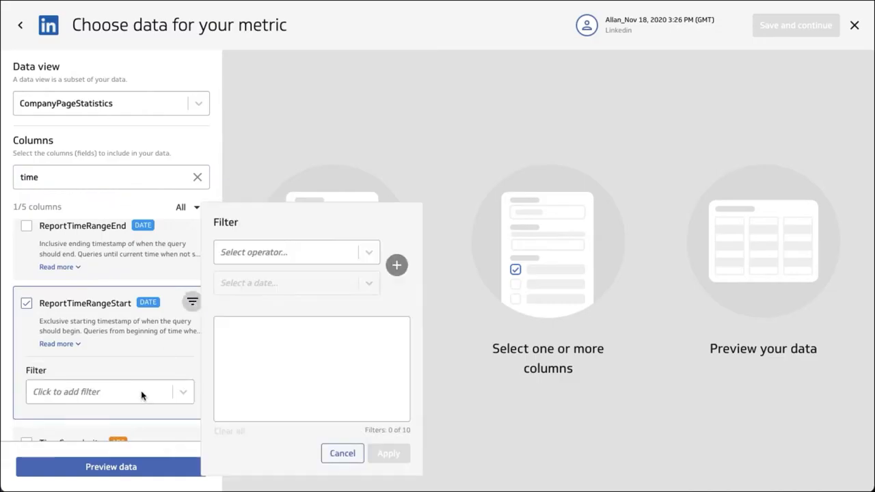
{"action": "left_click", "coordinate": [253, 252]}
{"action": "left_click", "coordinate": [250, 280]}
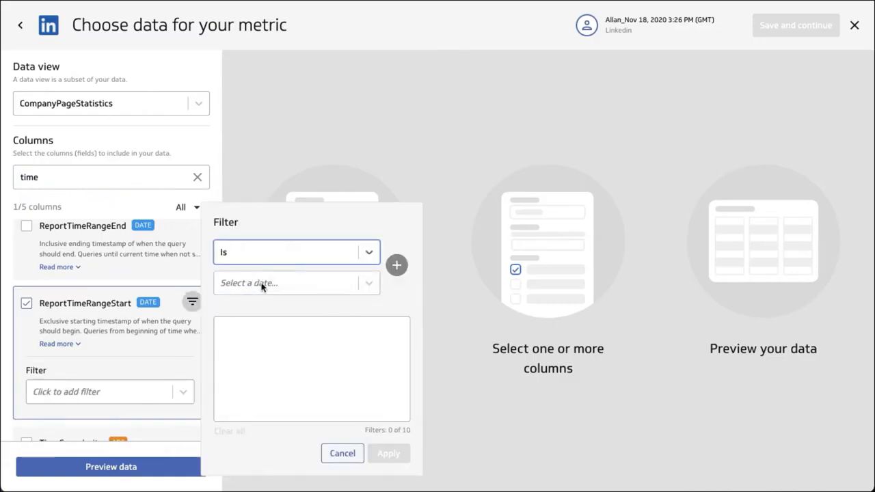
{"action": "left_click", "coordinate": [274, 283]}
{"action": "left_click", "coordinate": [265, 376]}
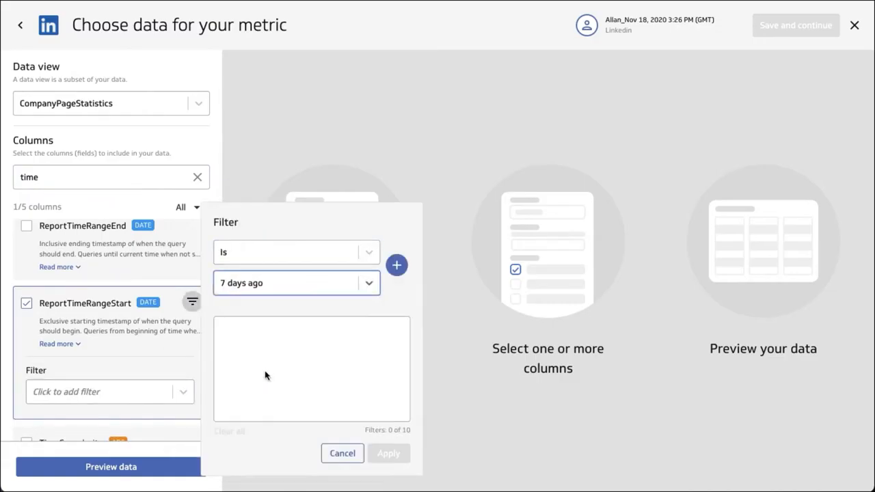
{"action": "left_click", "coordinate": [397, 266]}
{"action": "left_click", "coordinate": [389, 454]}
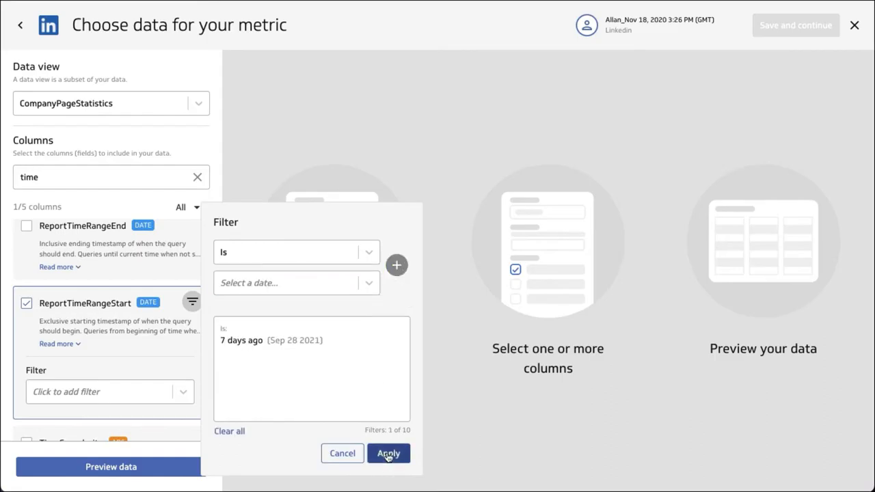
Step: Include the ReportTimeRangeEnd column and apply a filter with the operator Is and the date Today
{"action": "left_click", "coordinate": [106, 252]}
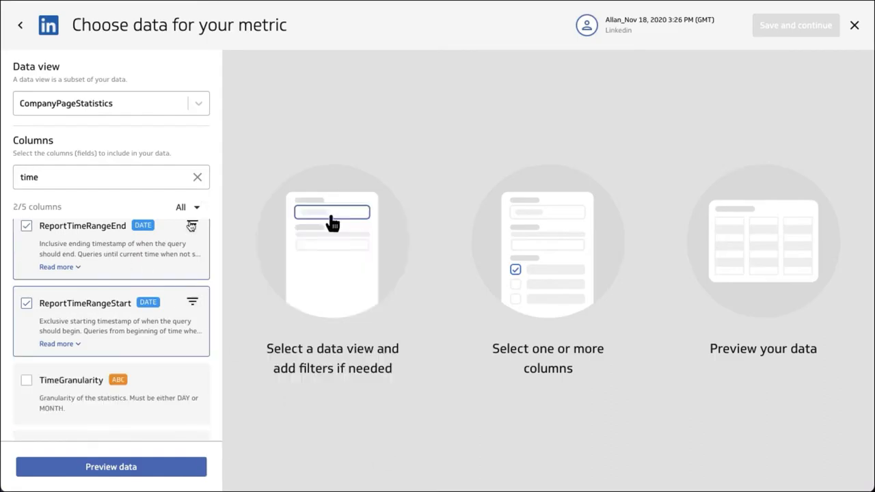
{"action": "left_click", "coordinate": [192, 225]}
{"action": "left_click", "coordinate": [155, 313]}
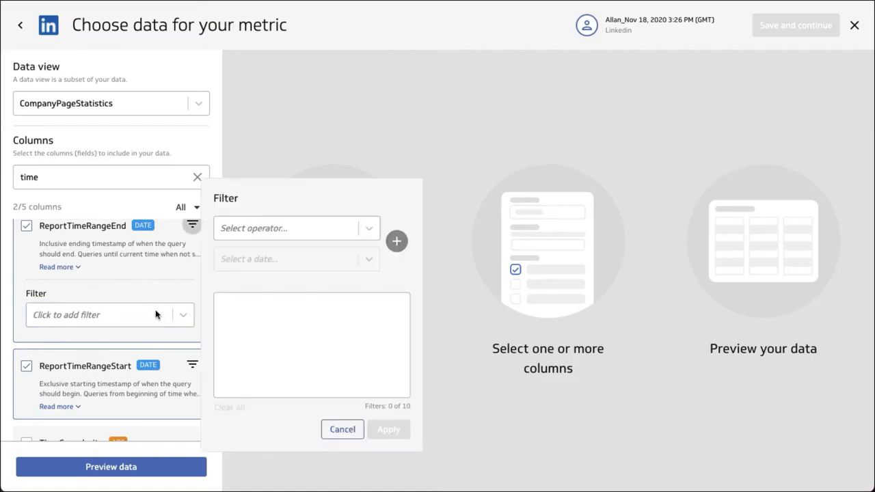
{"action": "left_click", "coordinate": [297, 233]}
{"action": "left_click", "coordinate": [264, 258]}
{"action": "left_click", "coordinate": [264, 259]}
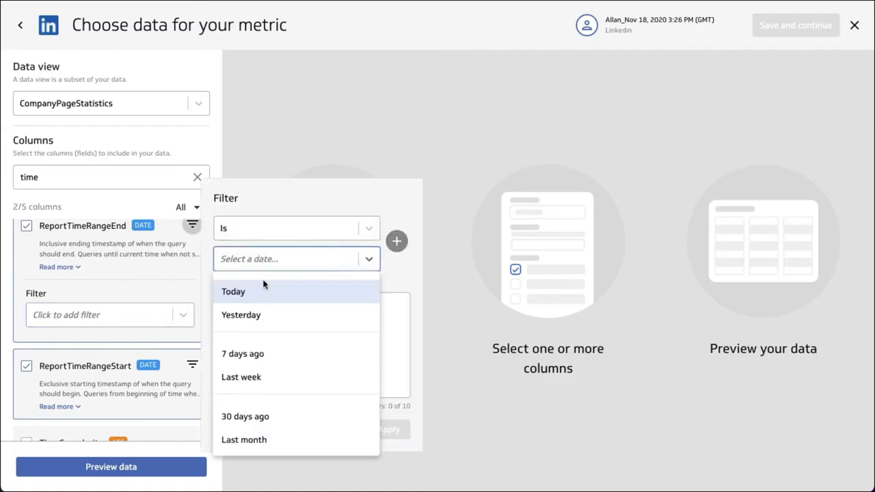
{"action": "left_click", "coordinate": [266, 293]}
{"action": "left_click", "coordinate": [396, 242]}
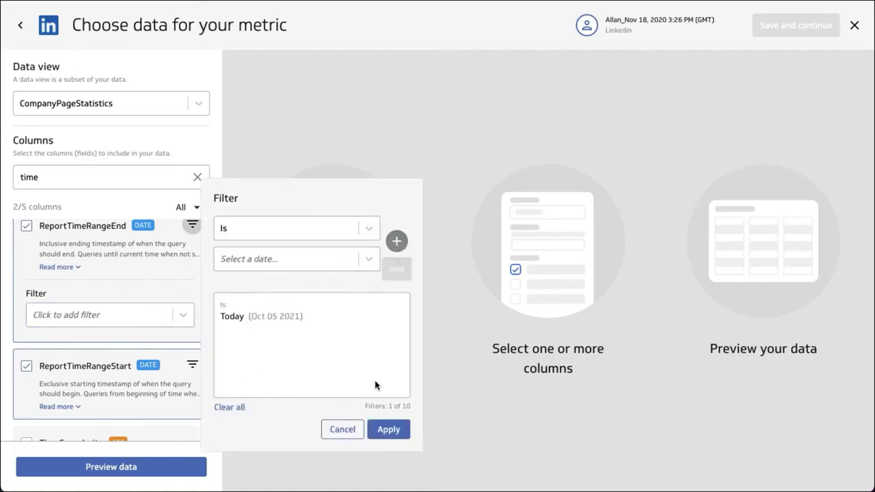
{"action": "left_click", "coordinate": [386, 430]}
Step: Include the TimeGranularity column and apply a filter with the operator Equals and the value DAY
{"action": "scroll", "coordinate": [67, 372], "scroll_direction": "down", "scroll_amount": 1}
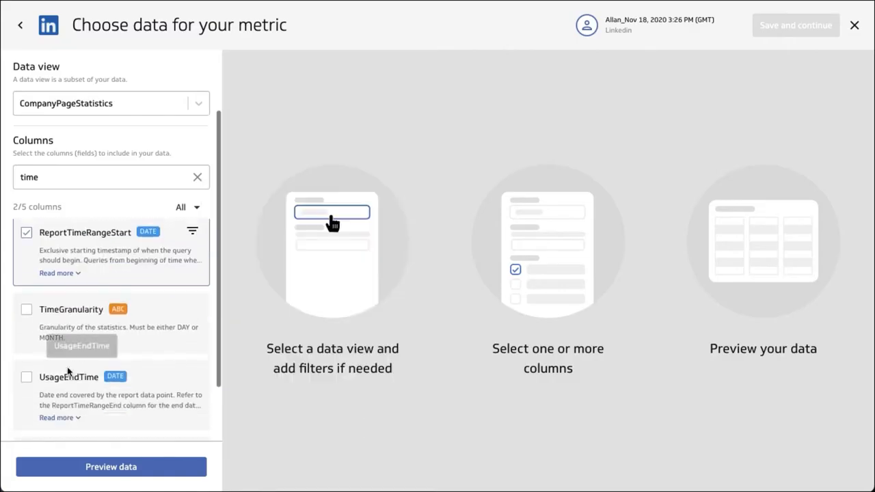
{"action": "left_click", "coordinate": [27, 311]}
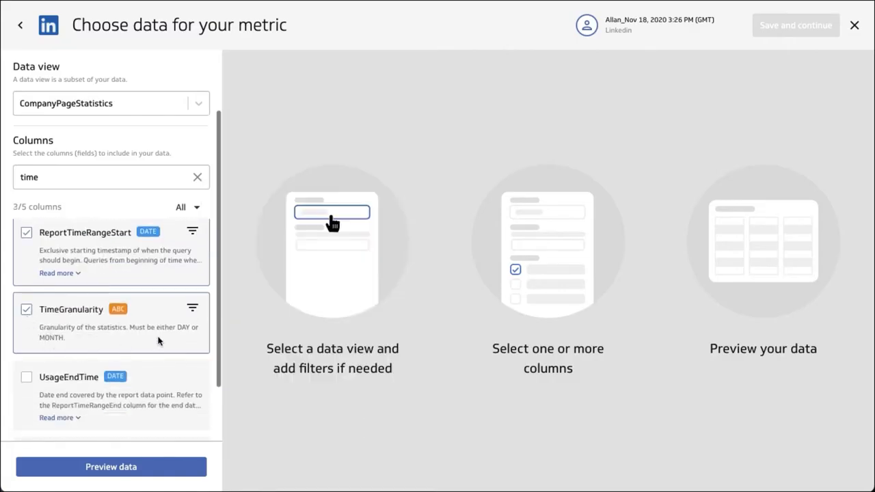
{"action": "left_click", "coordinate": [192, 308]}
{"action": "left_click", "coordinate": [158, 388]}
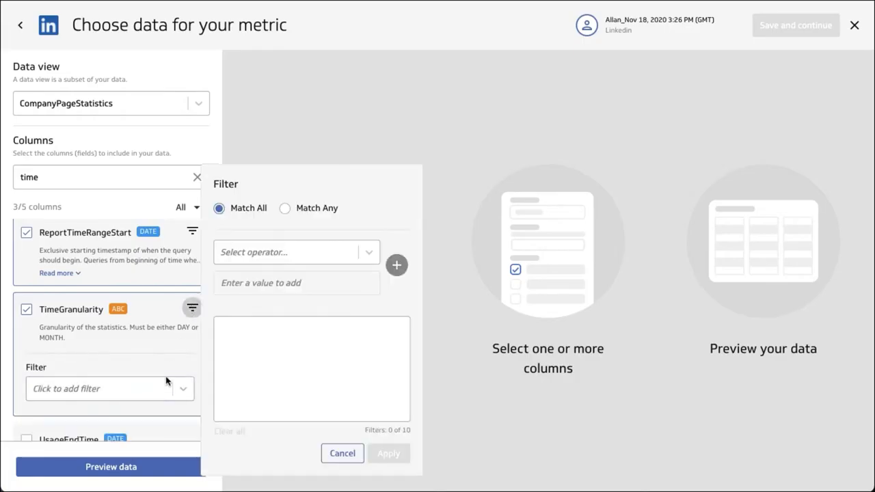
{"action": "left_click", "coordinate": [281, 254]}
{"action": "left_click", "coordinate": [268, 277]}
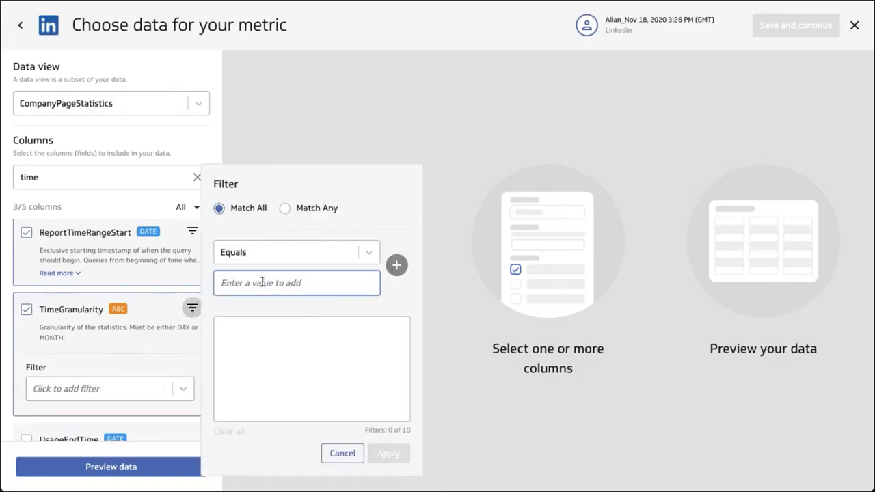
{"action": "type", "text": "DAY"}
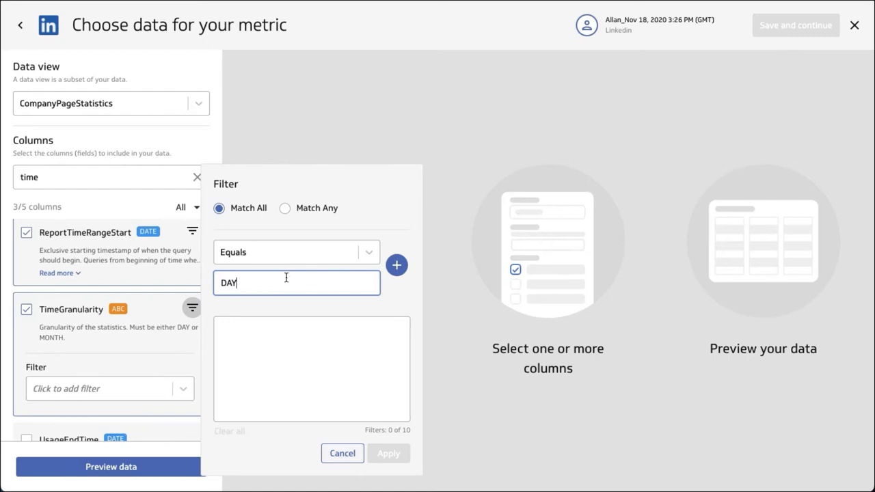
{"action": "left_click", "coordinate": [397, 265]}
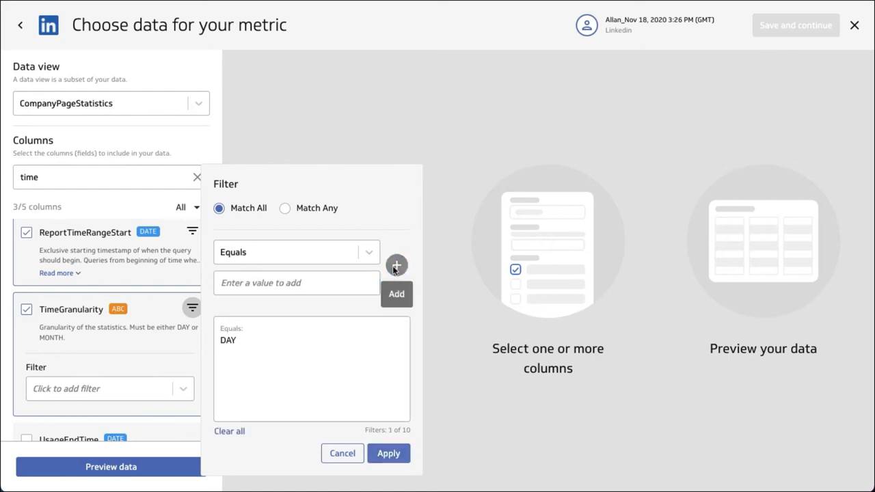
{"action": "left_click", "coordinate": [381, 454]}
Step: Include the UsageStartTime column, then preview the data and look across all its columns
{"action": "scroll", "coordinate": [178, 390], "scroll_direction": "down", "scroll_amount": 1}
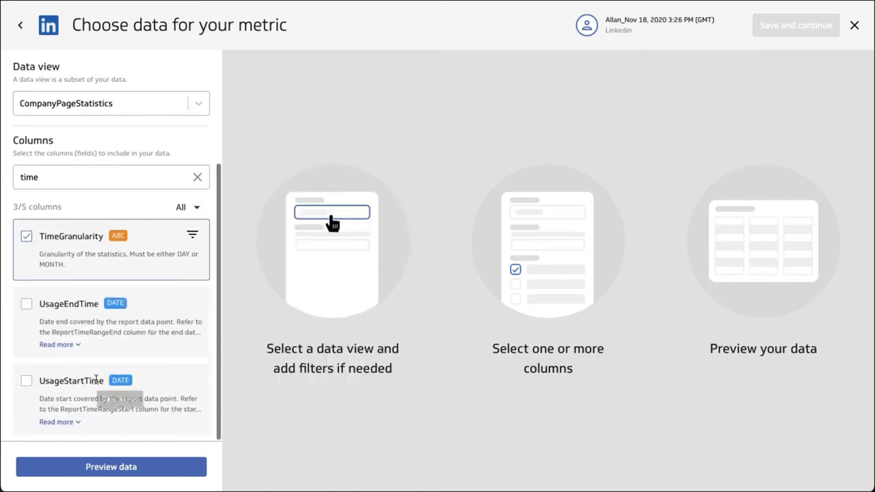
{"action": "left_click", "coordinate": [28, 381]}
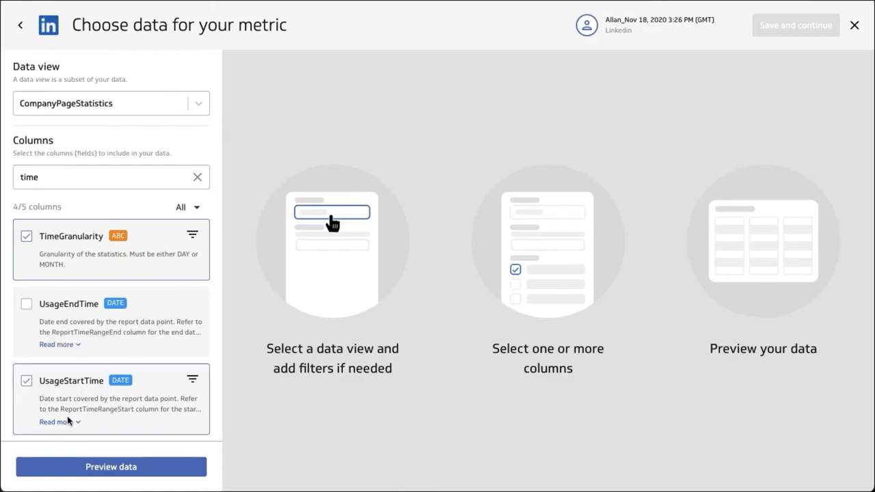
{"action": "left_click", "coordinate": [107, 467]}
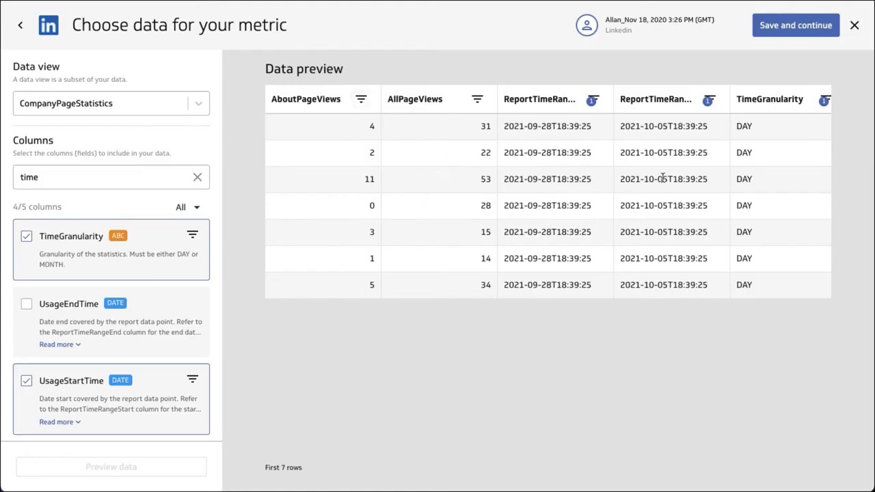
{"action": "scroll", "coordinate": [677, 201], "scroll_direction": "right", "scroll_amount": 4}
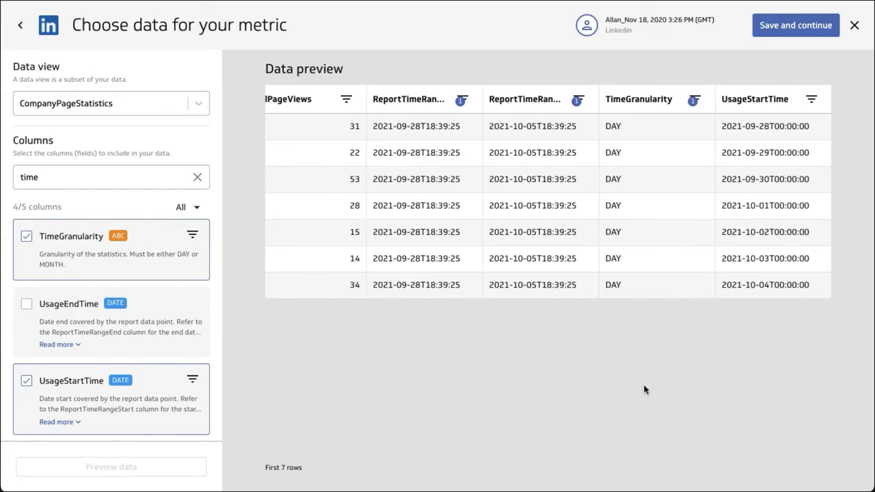
{"action": "scroll", "coordinate": [541, 222], "scroll_direction": "left", "scroll_amount": 3}
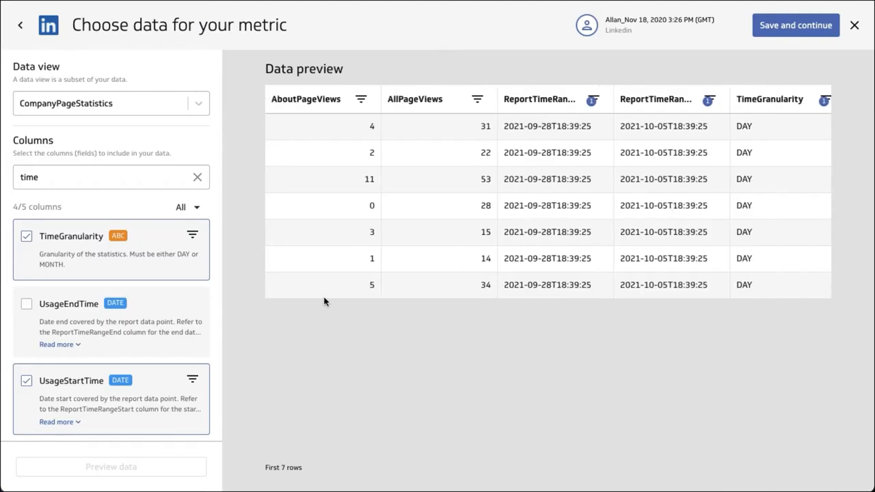
Step: Clear the column search and limit the column list to the selected columns
{"action": "left_click", "coordinate": [198, 178]}
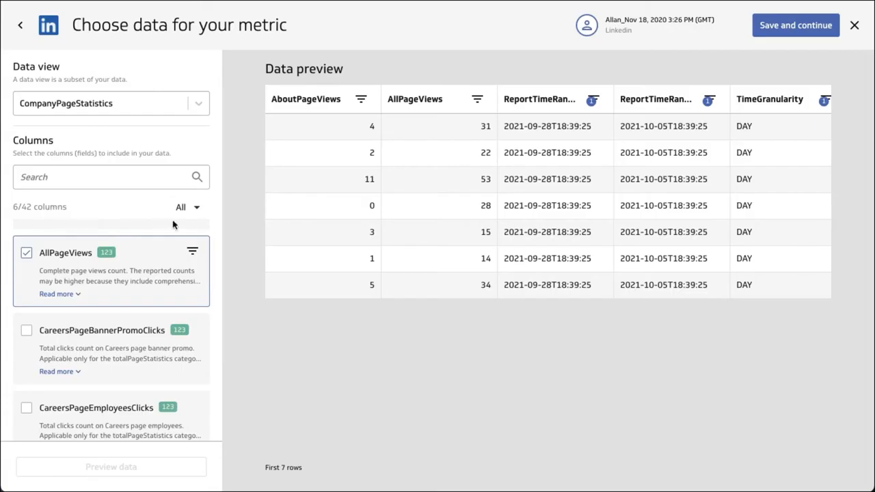
{"action": "left_click", "coordinate": [192, 212]}
{"action": "left_click", "coordinate": [193, 264]}
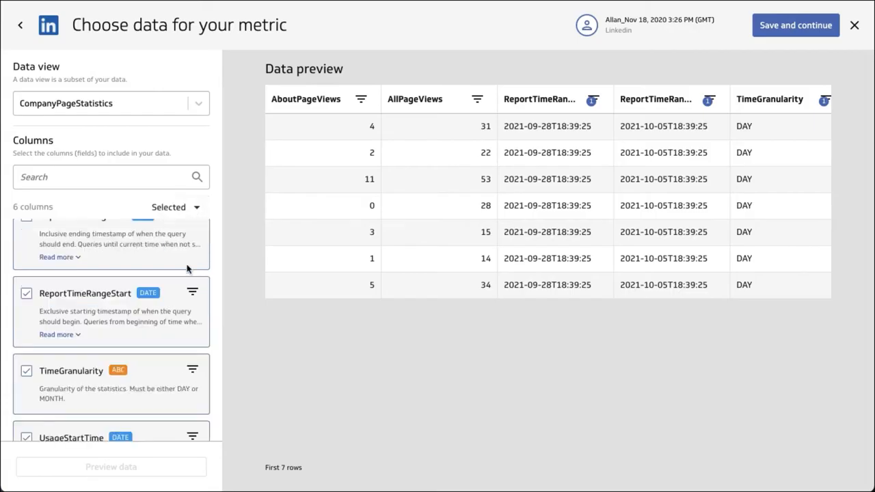
{"action": "scroll", "coordinate": [100, 344], "scroll_direction": "down", "scroll_amount": 1}
{"action": "scroll", "coordinate": [100, 342], "scroll_direction": "down", "scroll_amount": 1}
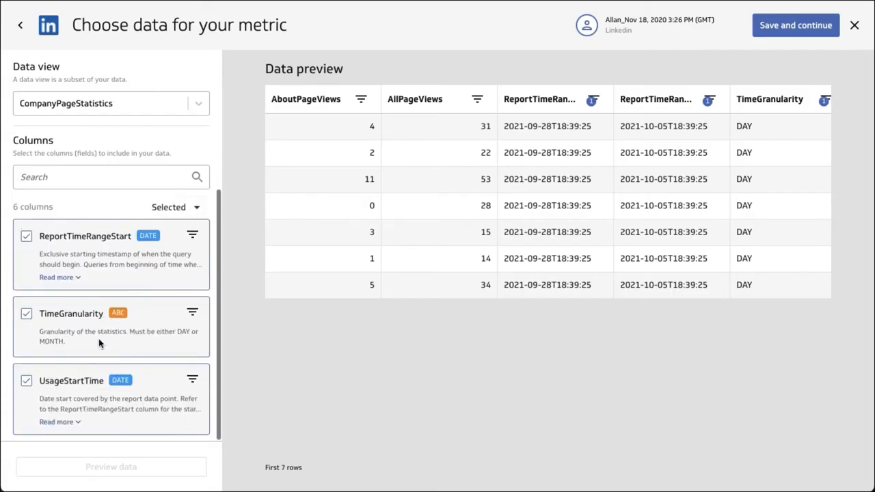
Step: Remove the ReportTimeRangeStart, ReportTimeRangeEnd, TimeGranularity and UsageStartTime columns from the selection
{"action": "left_click", "coordinate": [69, 247]}
{"action": "scroll", "coordinate": [72, 263], "scroll_direction": "up", "scroll_amount": 2}
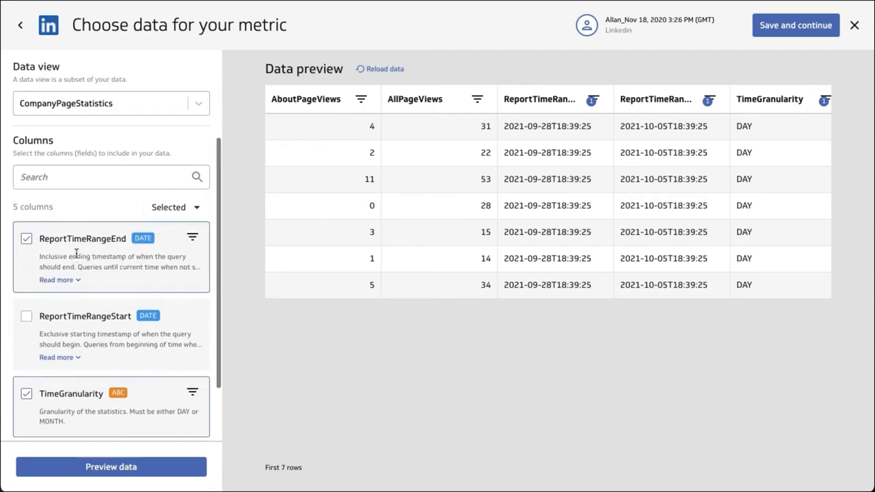
{"action": "left_click", "coordinate": [77, 253]}
{"action": "scroll", "coordinate": [69, 356], "scroll_direction": "down", "scroll_amount": 2}
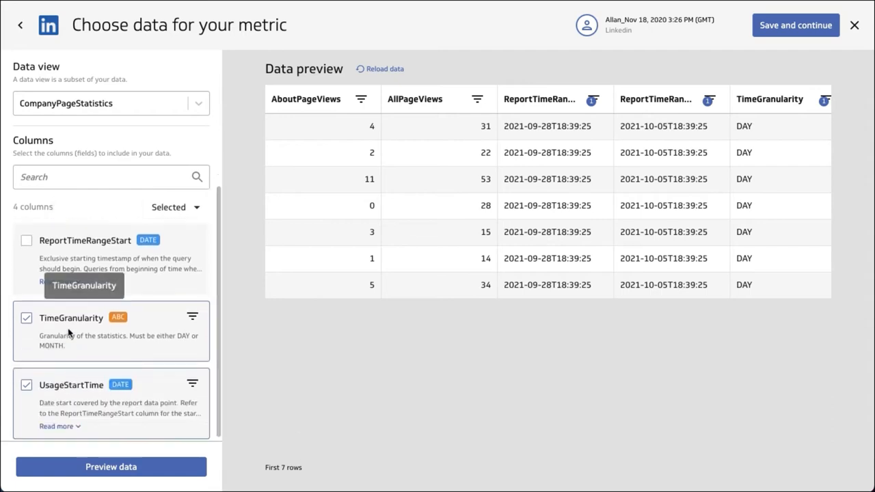
{"action": "left_click", "coordinate": [68, 333]}
{"action": "left_click", "coordinate": [60, 397]}
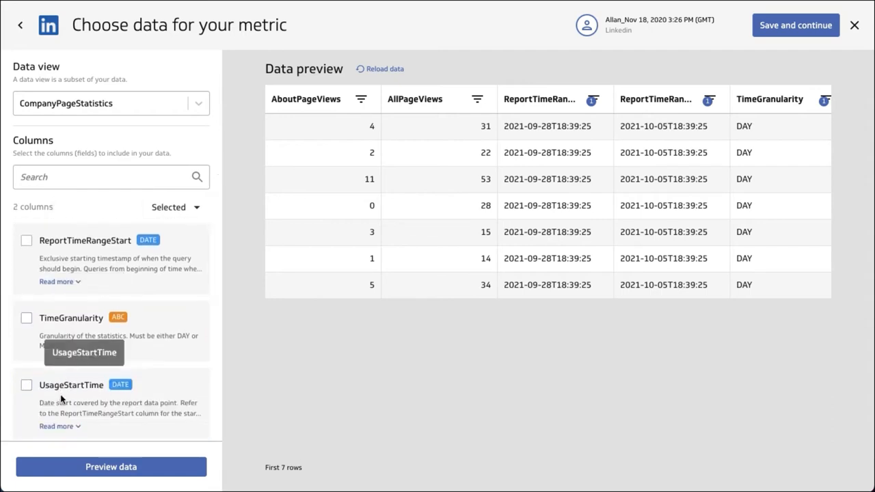
Step: List all columns again, search them for "cat" and include the Category column
{"action": "left_click", "coordinate": [196, 206]}
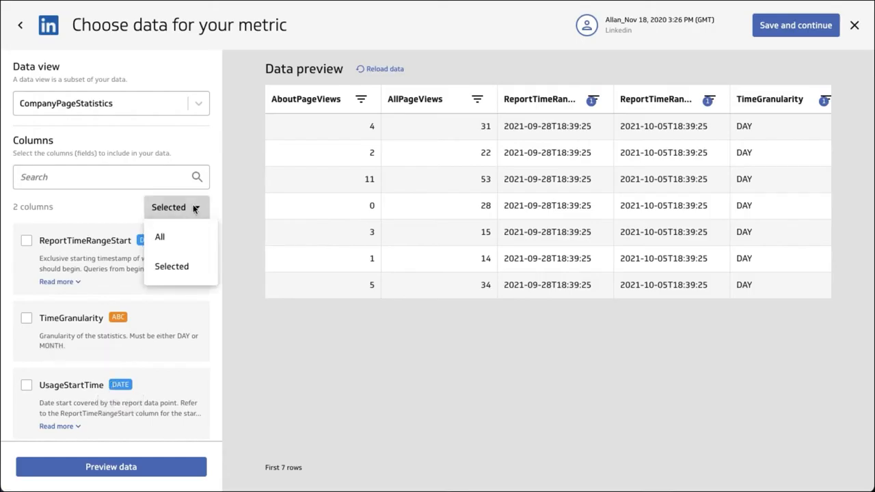
{"action": "left_click", "coordinate": [164, 239]}
{"action": "left_click", "coordinate": [83, 175]}
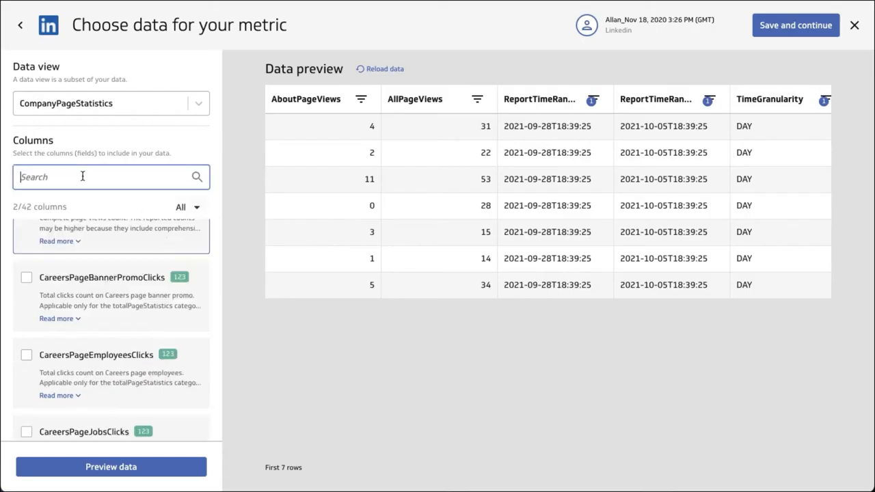
{"action": "type", "text": "cat"}
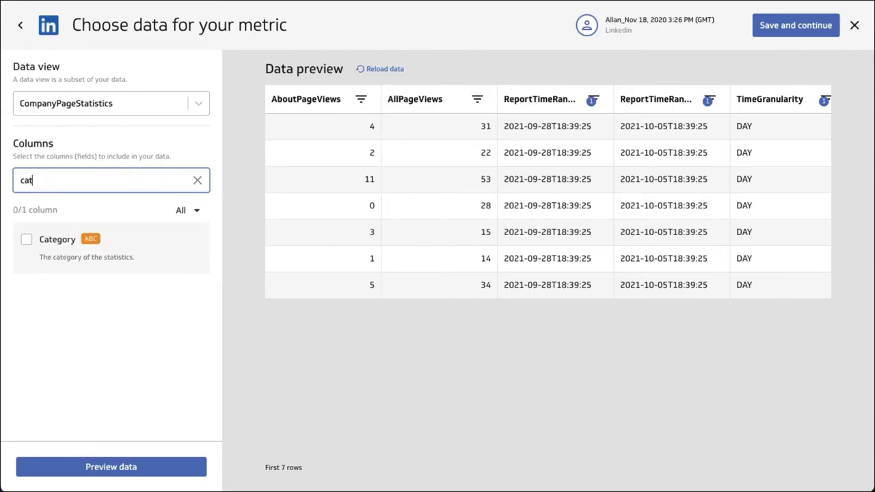
{"action": "left_click", "coordinate": [56, 239]}
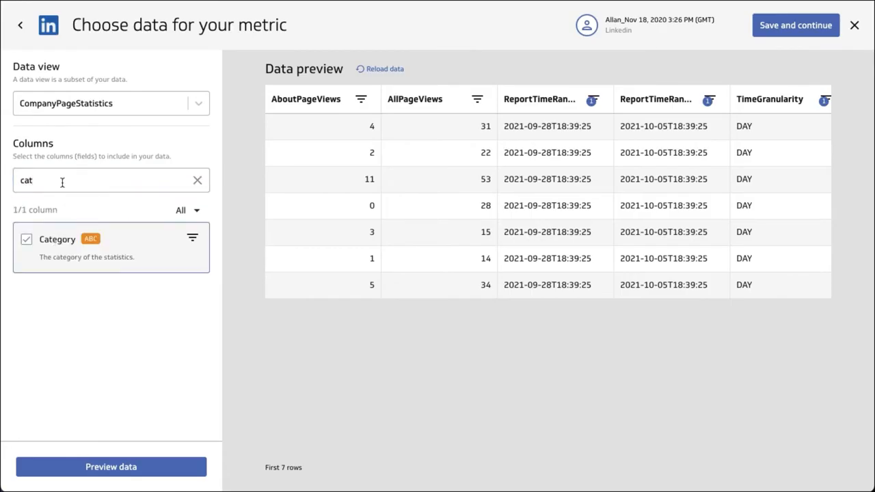
Step: Search the columns for "type" and include the Type column
{"action": "left_click_drag", "start_coordinate": [62, 182], "coordinate": [16, 180]}
{"action": "type", "text": "type"}
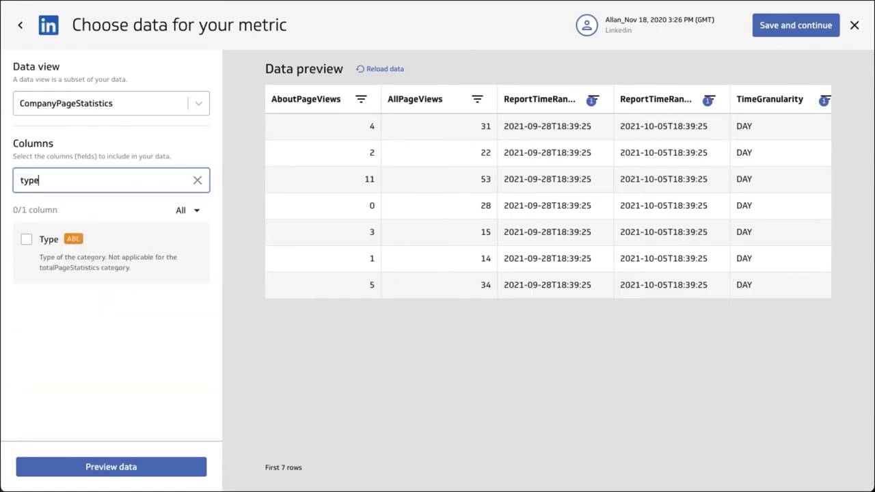
{"action": "left_click", "coordinate": [27, 239]}
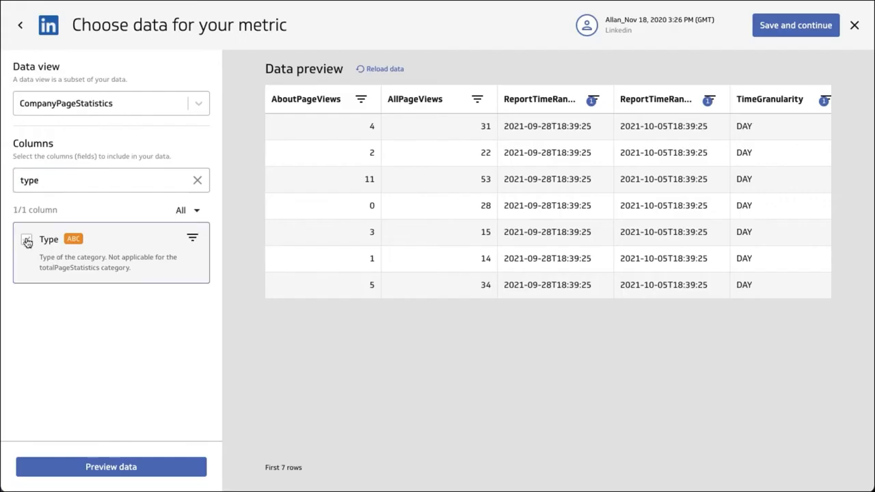
Step: Preview the data with the added columns, clear the column search and look through the previewed rows
{"action": "left_click", "coordinate": [124, 468]}
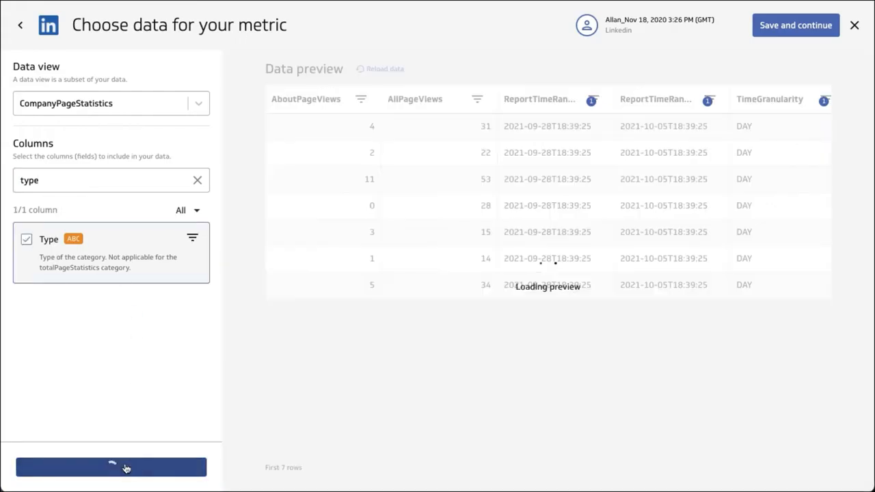
{"action": "left_click", "coordinate": [198, 181]}
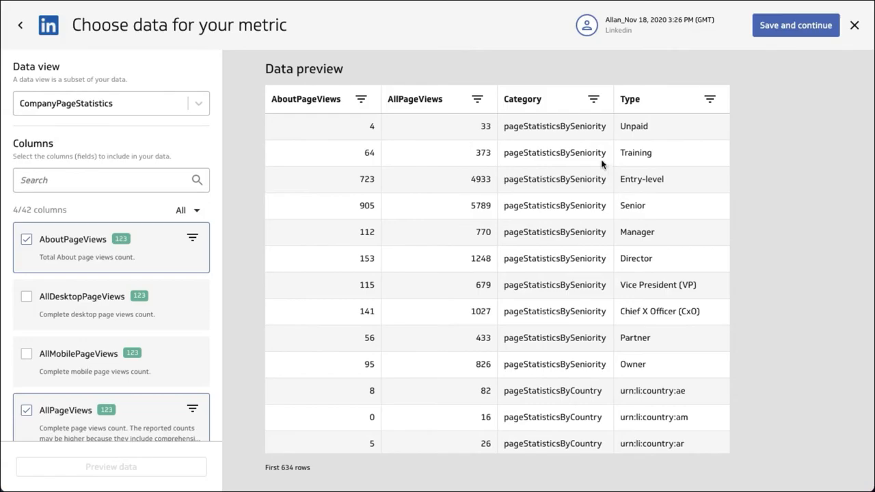
{"action": "scroll", "coordinate": [588, 294], "scroll_direction": "down", "scroll_amount": 15}
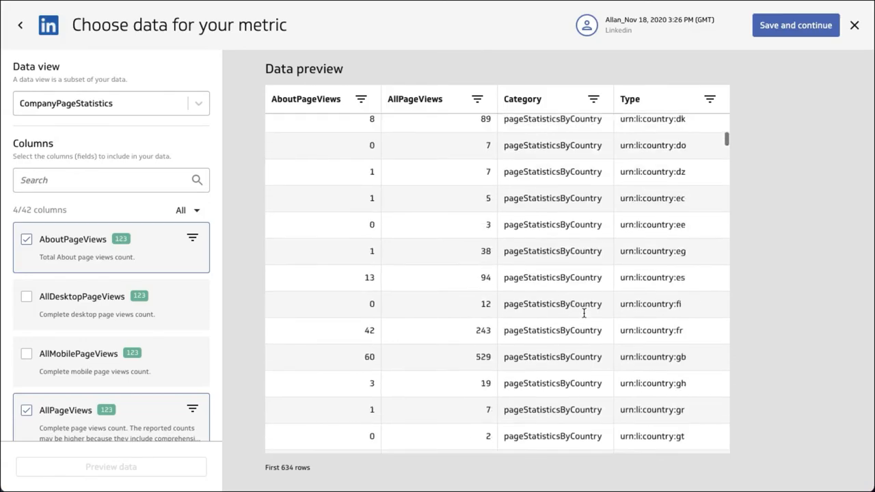
{"action": "scroll", "coordinate": [574, 277], "scroll_direction": "down", "scroll_amount": 15}
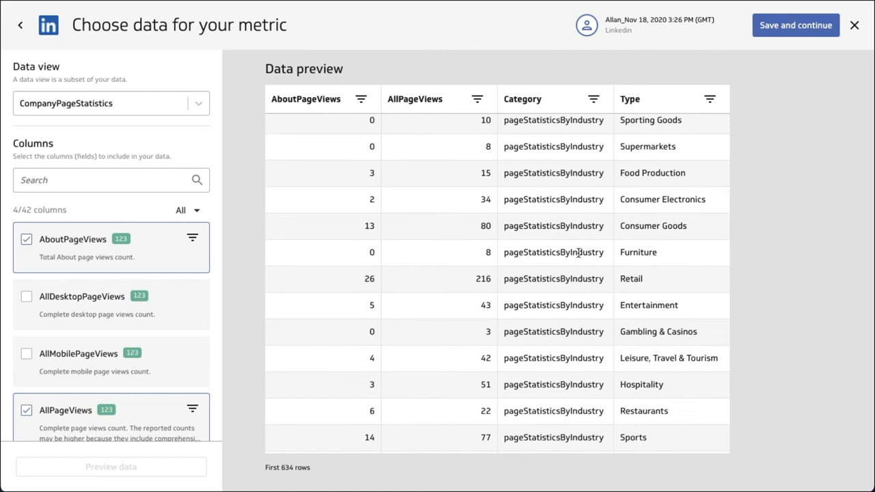
Step: Filter the Category column with the operator Contains and the value Seniority
{"action": "left_click", "coordinate": [593, 99]}
{"action": "left_click", "coordinate": [627, 106]}
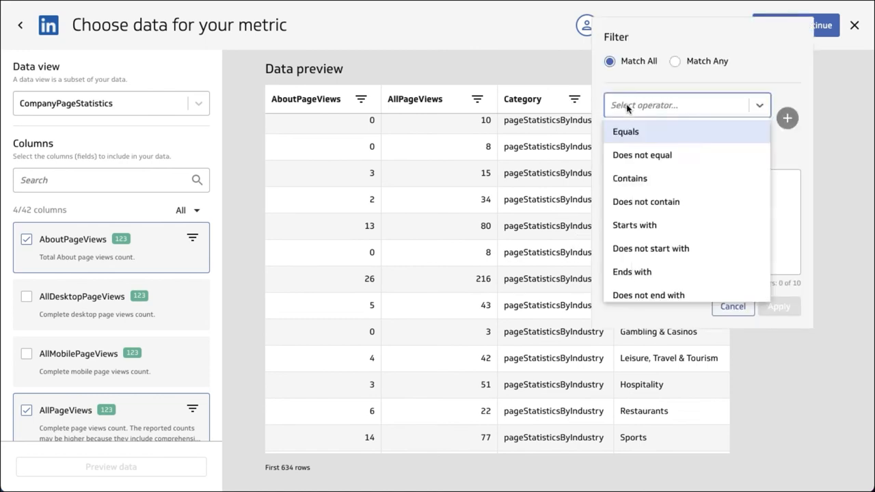
{"action": "left_click", "coordinate": [633, 183]}
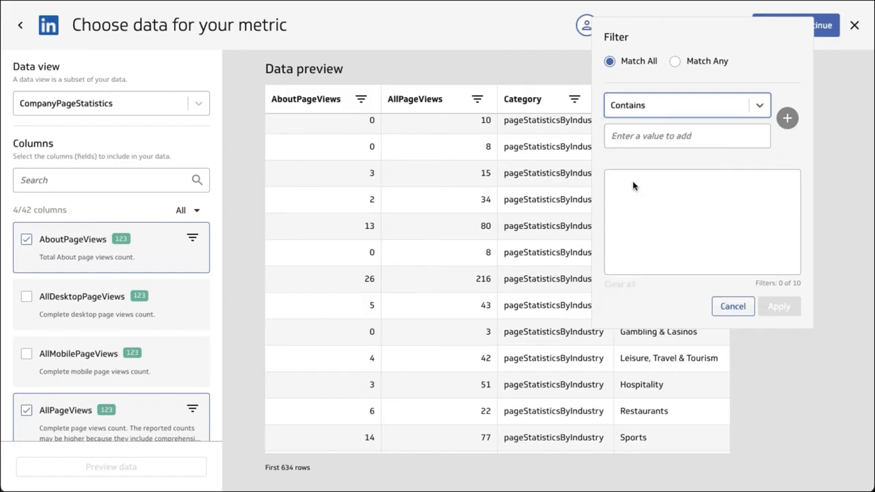
{"action": "left_click", "coordinate": [640, 139]}
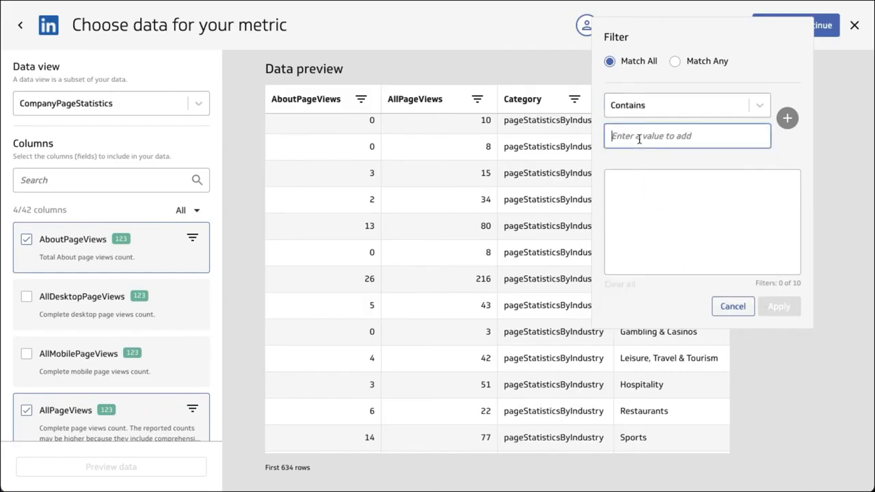
{"action": "type", "text": "Seniority"}
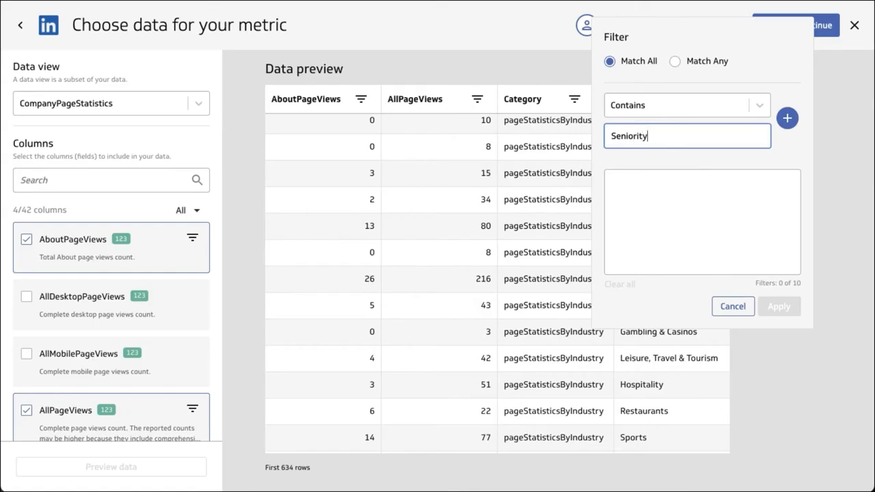
{"action": "left_click", "coordinate": [787, 118]}
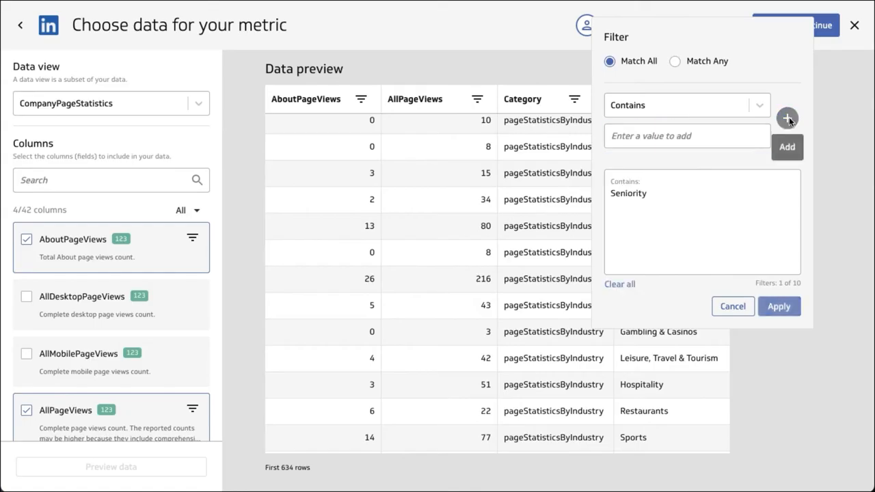
{"action": "left_click", "coordinate": [780, 307]}
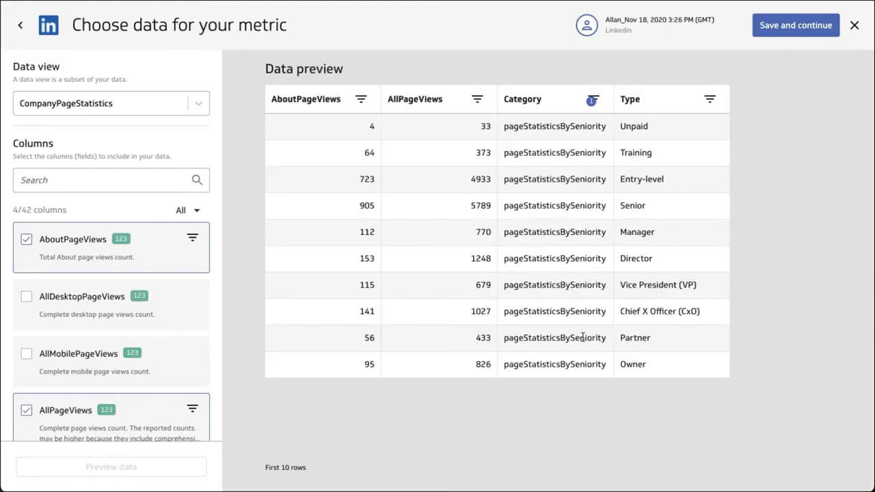
Step: Search the columns for "time", include ReportTimeRangeStart and apply a filter to it with the operator Is and the date Yesterday
{"action": "left_click", "coordinate": [113, 179]}
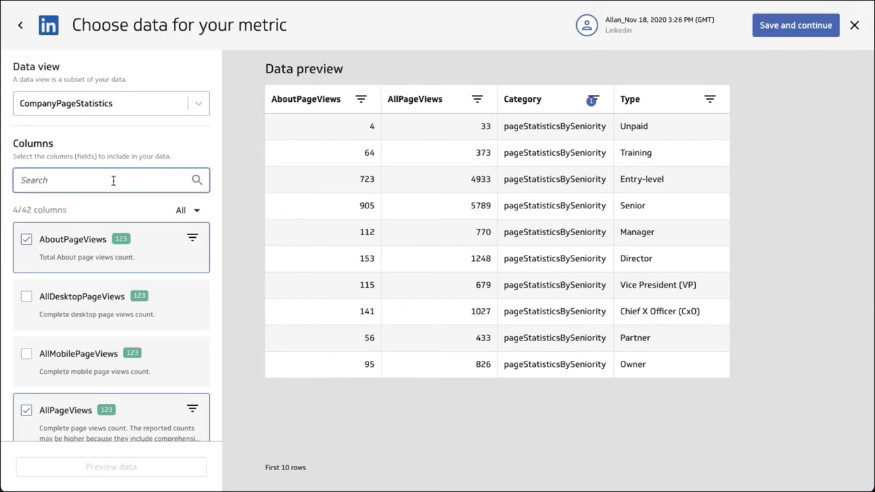
{"action": "type", "text": "time"}
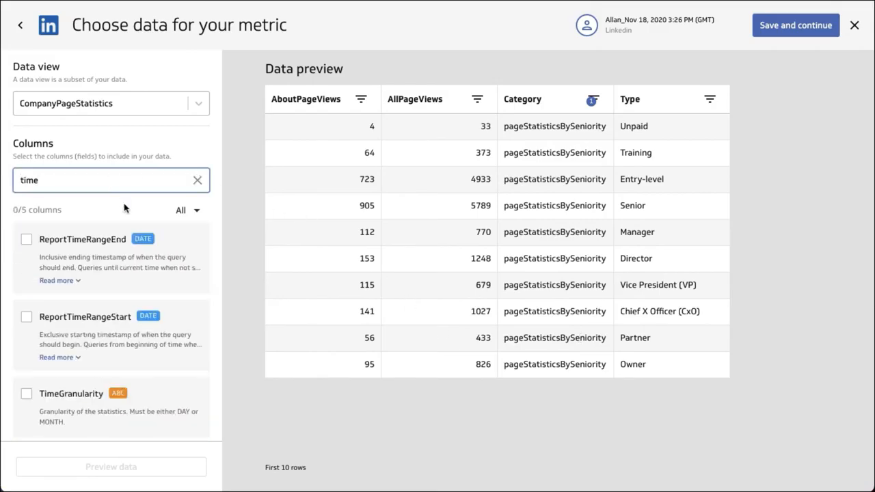
{"action": "left_click", "coordinate": [104, 329]}
{"action": "left_click", "coordinate": [192, 325]}
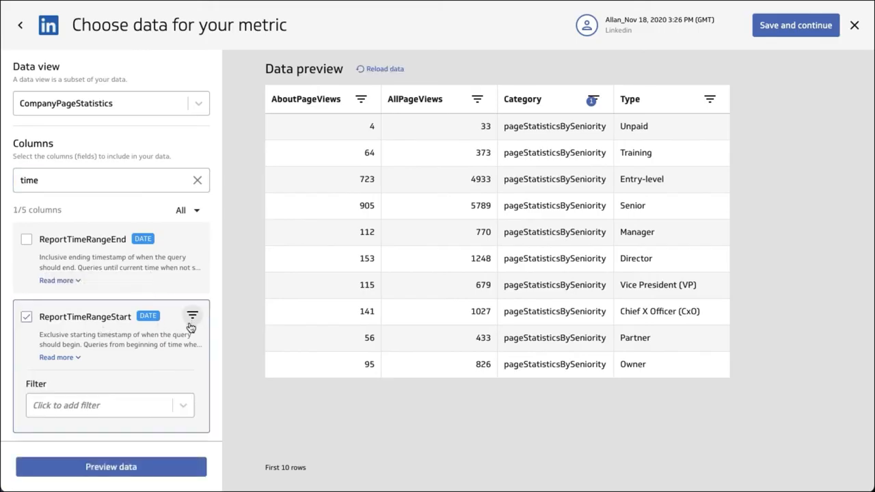
{"action": "left_click", "coordinate": [153, 406]}
{"action": "left_click", "coordinate": [314, 253]}
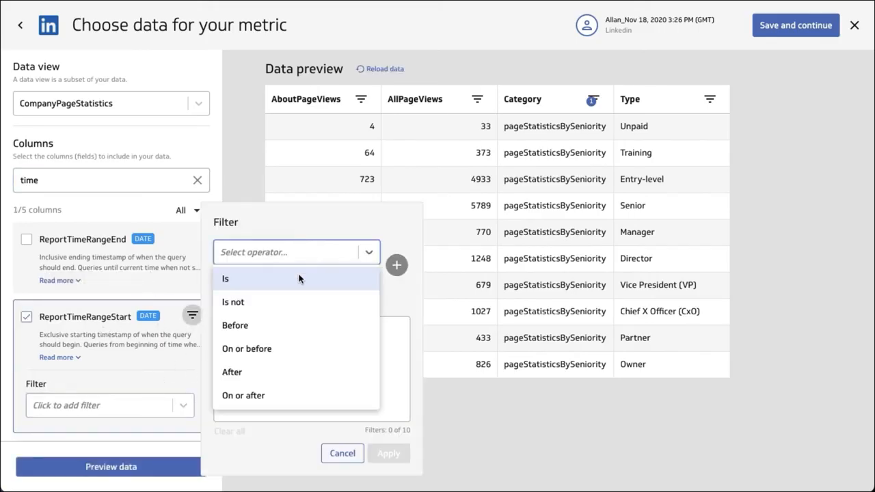
{"action": "left_click", "coordinate": [283, 277]}
{"action": "left_click", "coordinate": [283, 282]}
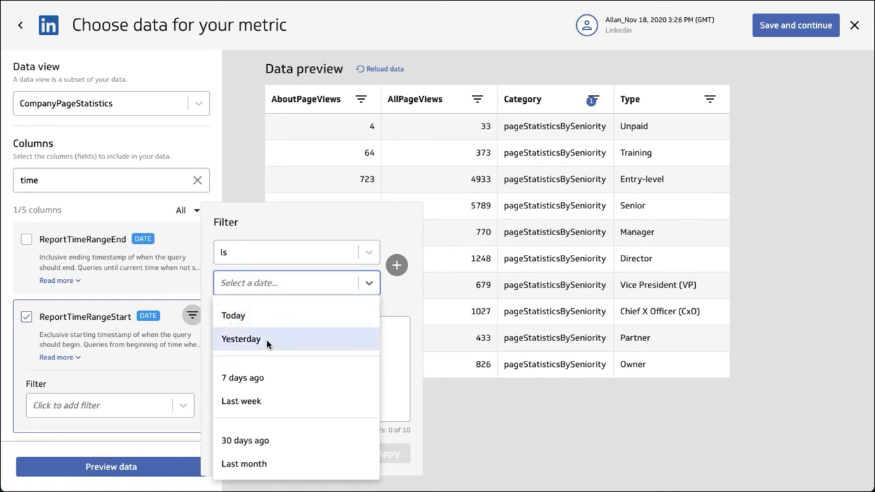
{"action": "left_click", "coordinate": [267, 341]}
{"action": "left_click", "coordinate": [397, 265]}
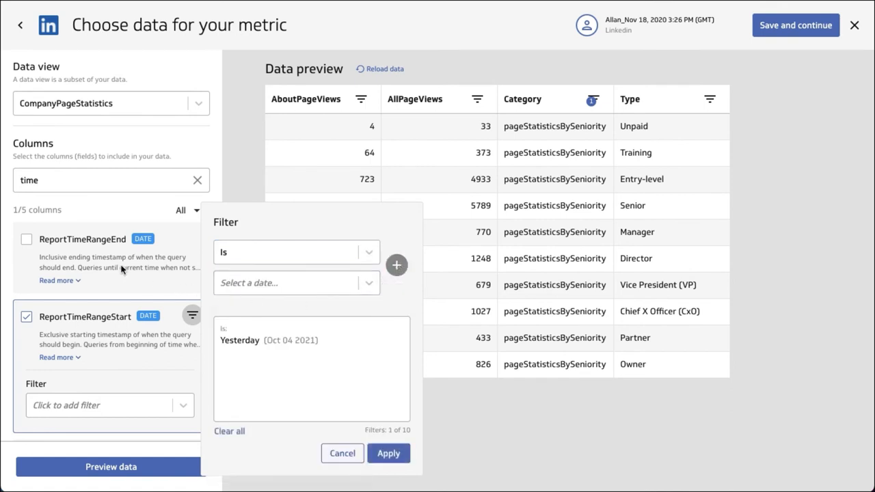
{"action": "left_click", "coordinate": [403, 456]}
Step: Include the ReportTimeRangeEnd column and apply a filter with the operator Is and the date Today
{"action": "left_click", "coordinate": [181, 259]}
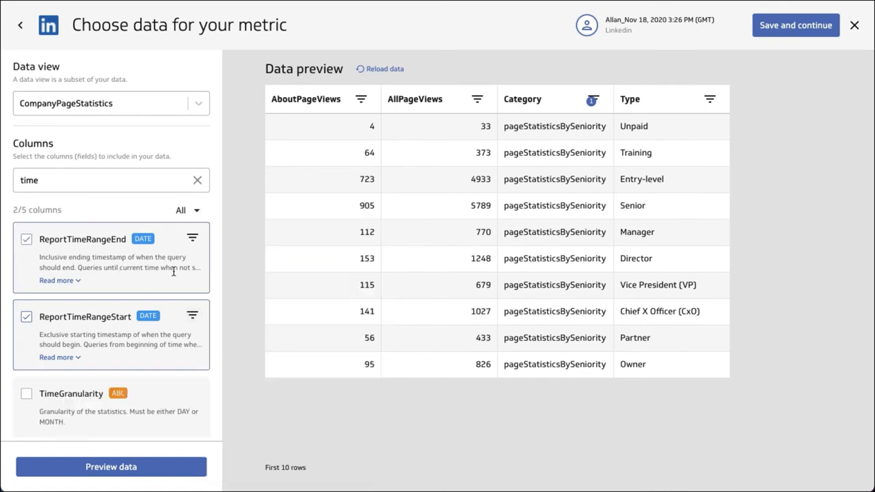
{"action": "left_click", "coordinate": [193, 240]}
{"action": "left_click", "coordinate": [141, 333]}
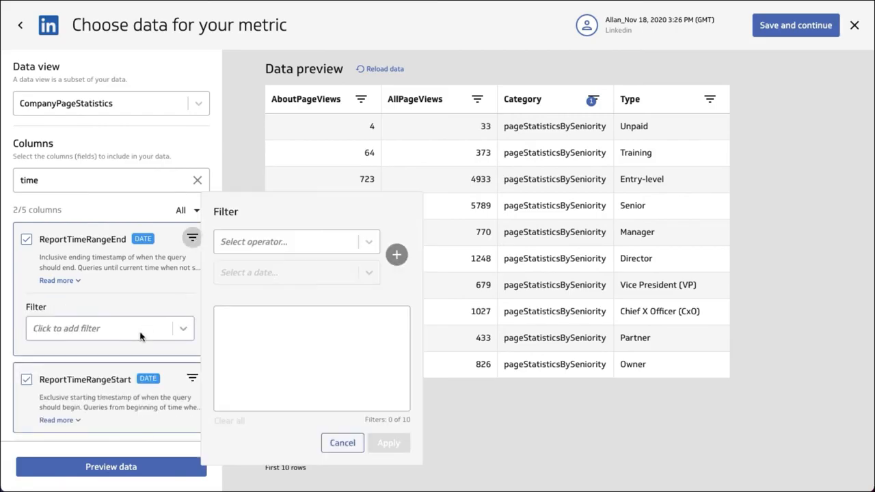
{"action": "left_click", "coordinate": [275, 246]}
{"action": "left_click", "coordinate": [274, 269]}
{"action": "left_click", "coordinate": [281, 274]}
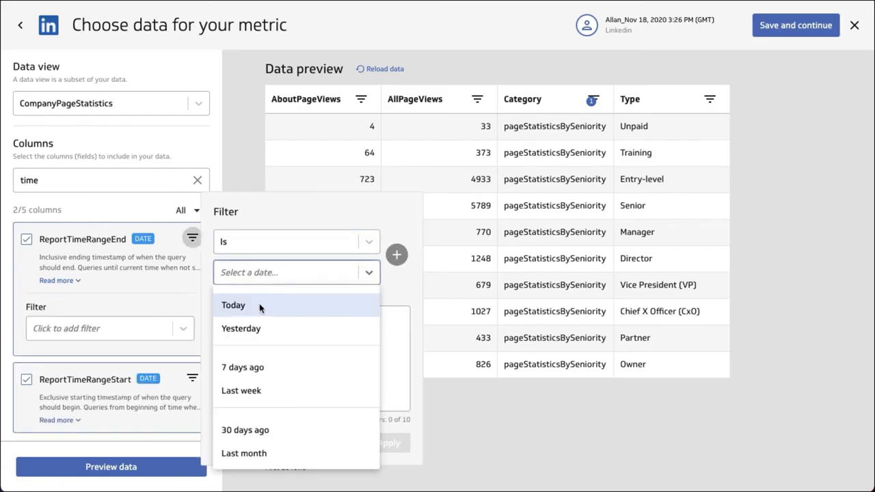
{"action": "left_click", "coordinate": [260, 307]}
{"action": "left_click", "coordinate": [396, 254]}
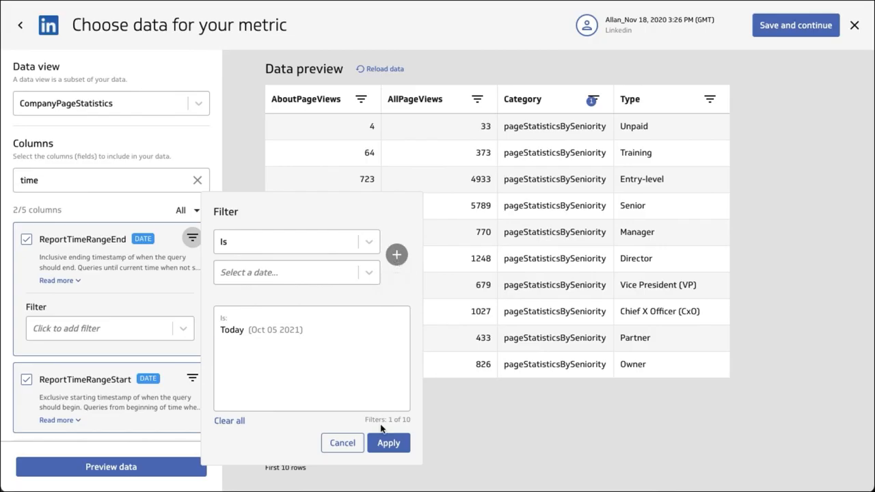
{"action": "left_click", "coordinate": [384, 443]}
Step: Include the UsageStartTime column, then refresh the data preview and check its columns from end to end
{"action": "scroll", "coordinate": [142, 411], "scroll_direction": "down", "scroll_amount": 3}
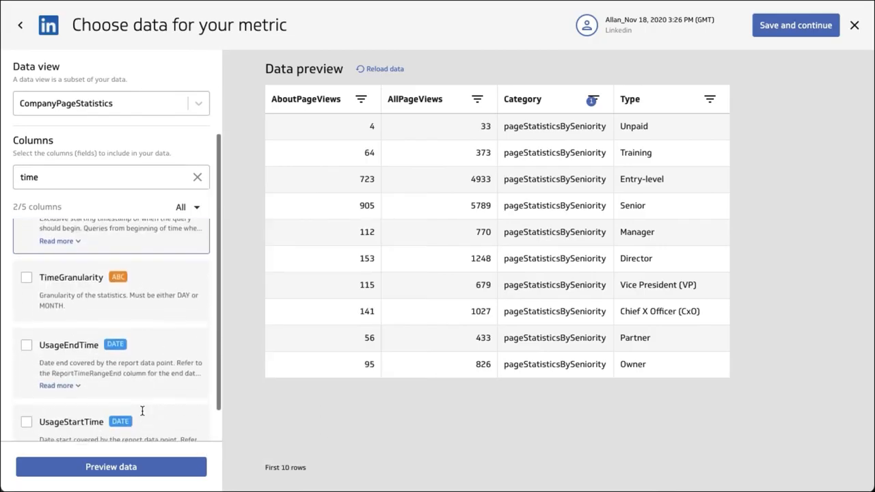
{"action": "left_click", "coordinate": [60, 418]}
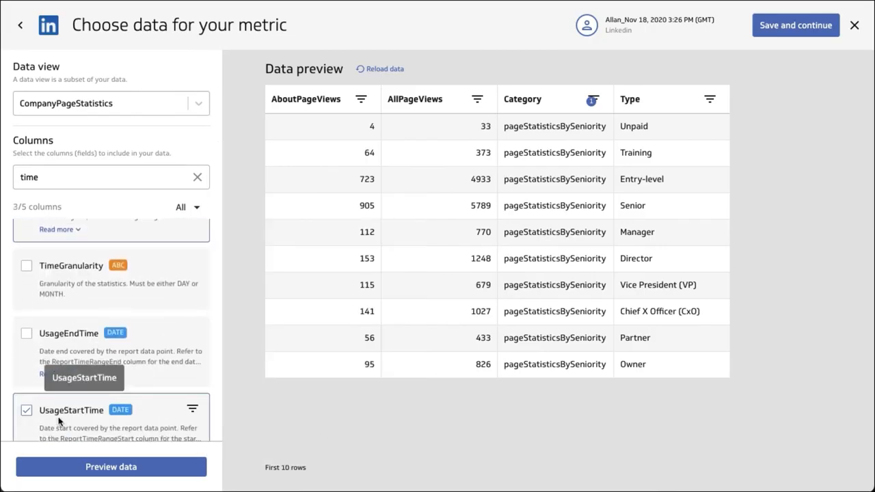
{"action": "left_click", "coordinate": [177, 465]}
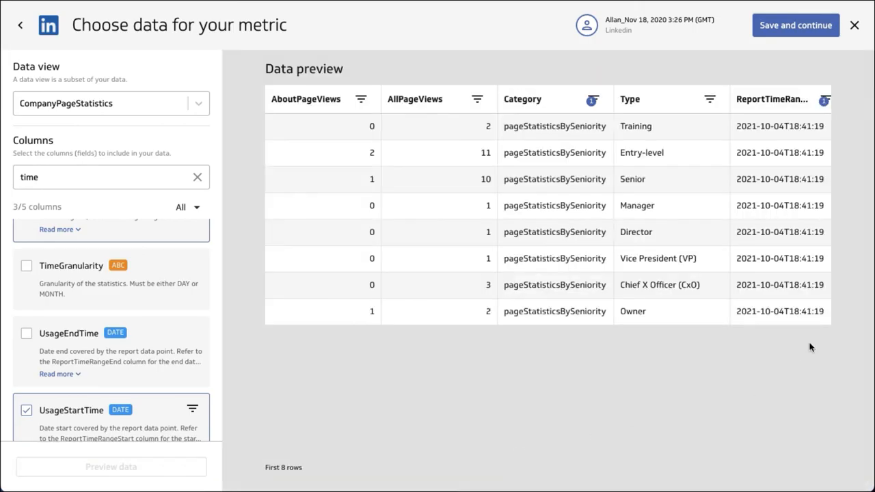
{"action": "scroll", "coordinate": [784, 156], "scroll_direction": "right", "scroll_amount": 5}
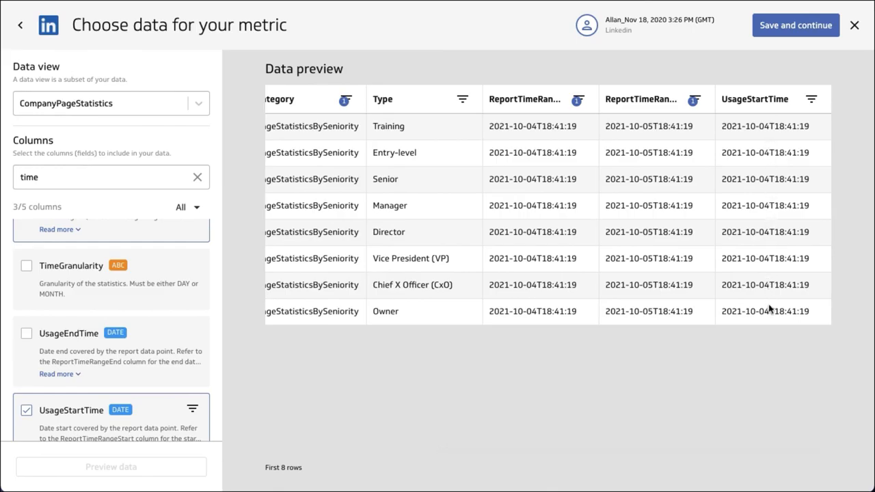
{"action": "scroll", "coordinate": [501, 235], "scroll_direction": "left", "scroll_amount": 5}
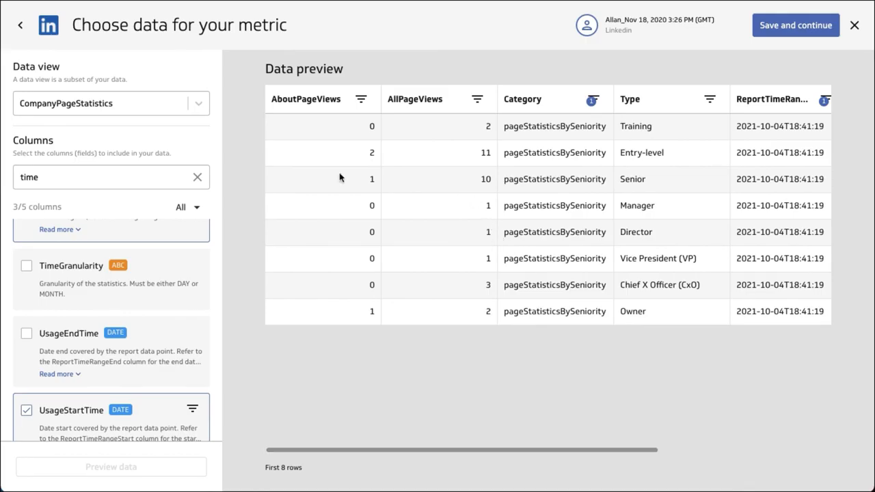